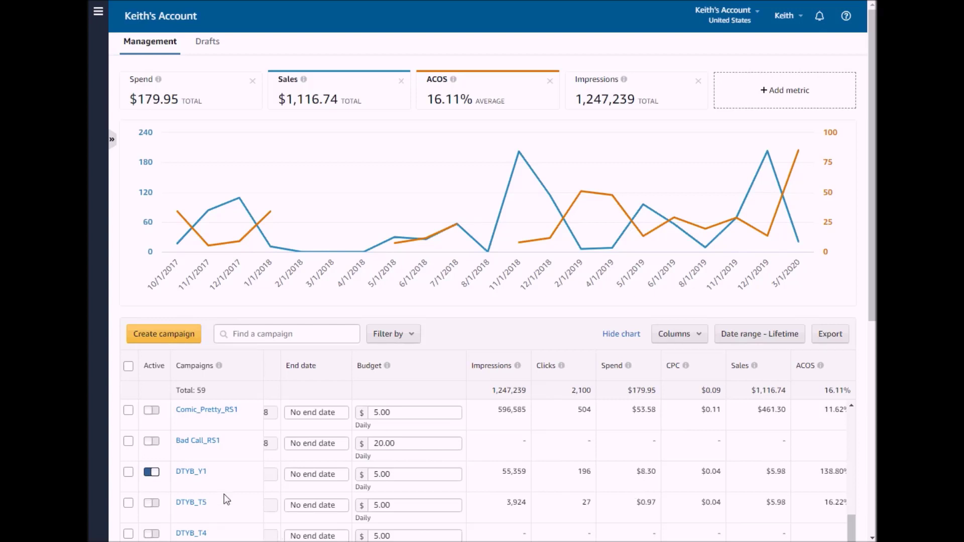
Step: Open the targeting keywords of the DTYB_Y1 campaign and bring their clicks, spend and sales columns into view
{"action": "left_click", "coordinate": [191, 471]}
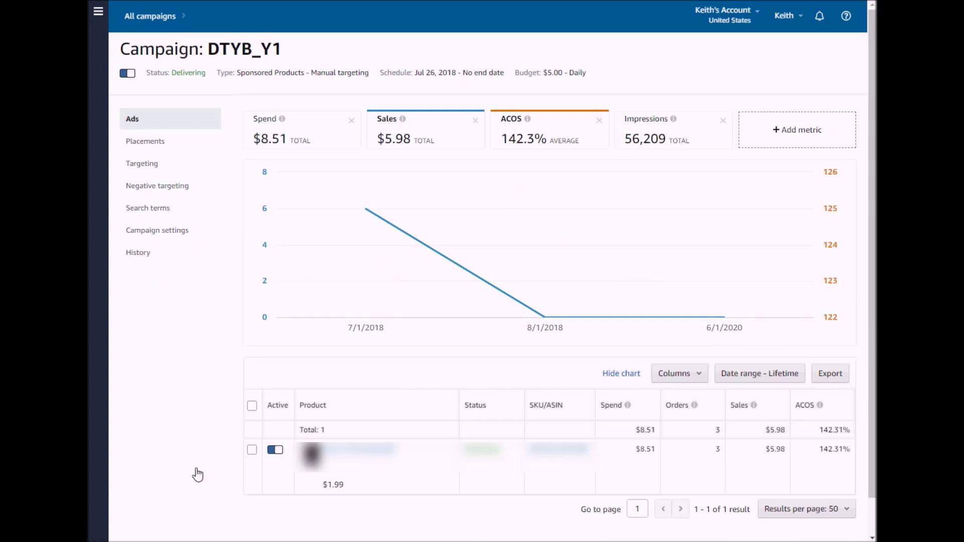
{"action": "left_click", "coordinate": [157, 165]}
{"action": "scroll", "coordinate": [220, 243], "scroll_direction": "down", "scroll_amount": 3}
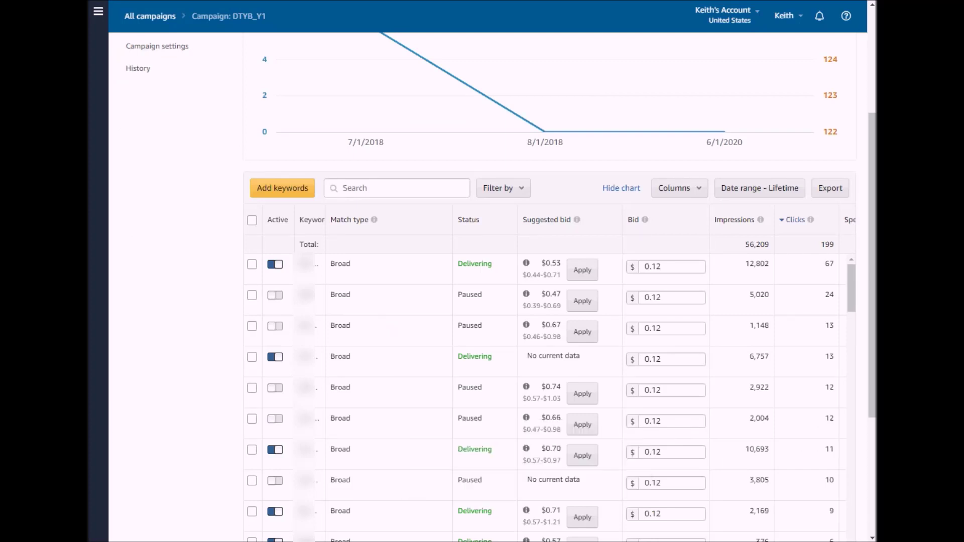
{"action": "scroll", "coordinate": [552, 301], "scroll_direction": "down", "scroll_amount": 3}
{"action": "left_click_drag", "start_coordinate": [645, 532], "coordinate": [775, 535]}
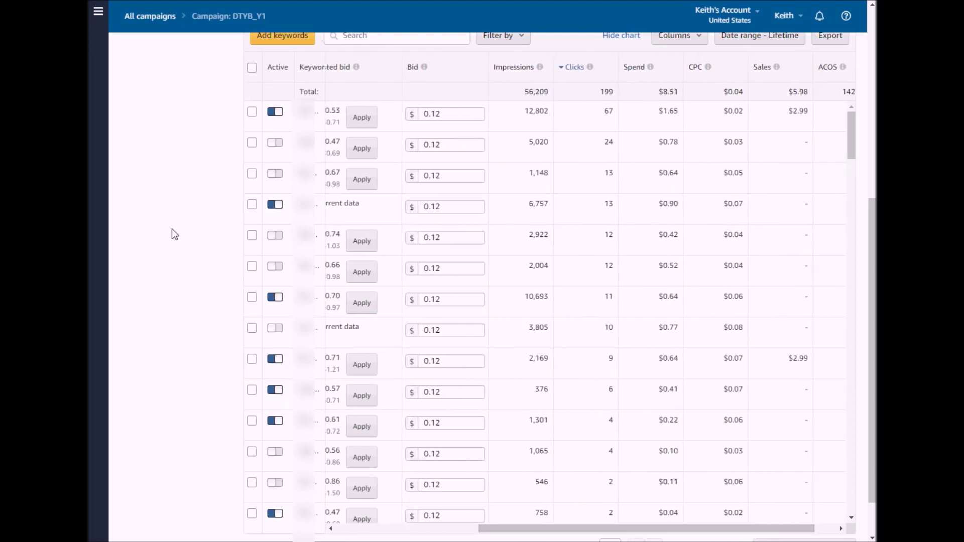
Step: Show the column customization options for the keyword table and close them without choosing one
{"action": "scroll", "coordinate": [164, 225], "scroll_direction": "up", "scroll_amount": 4}
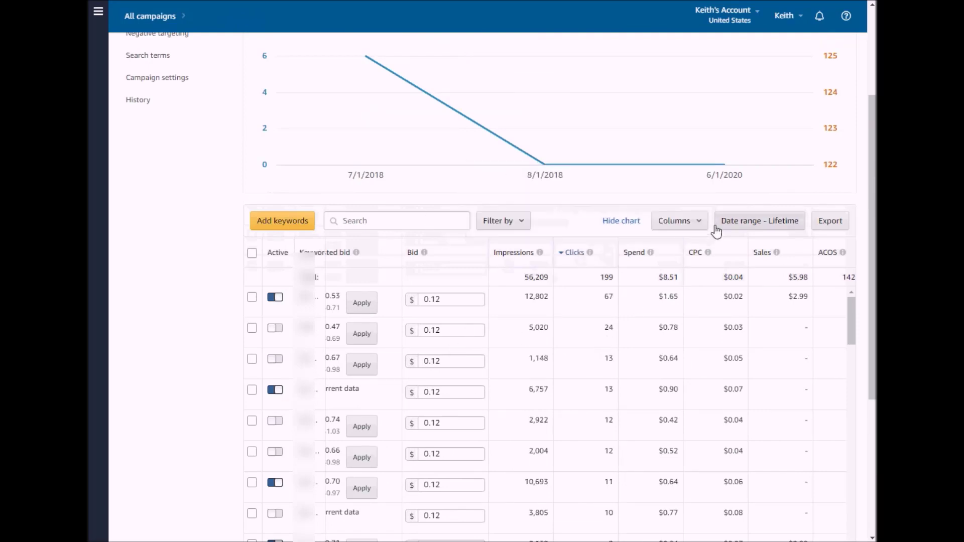
{"action": "left_click", "coordinate": [695, 227]}
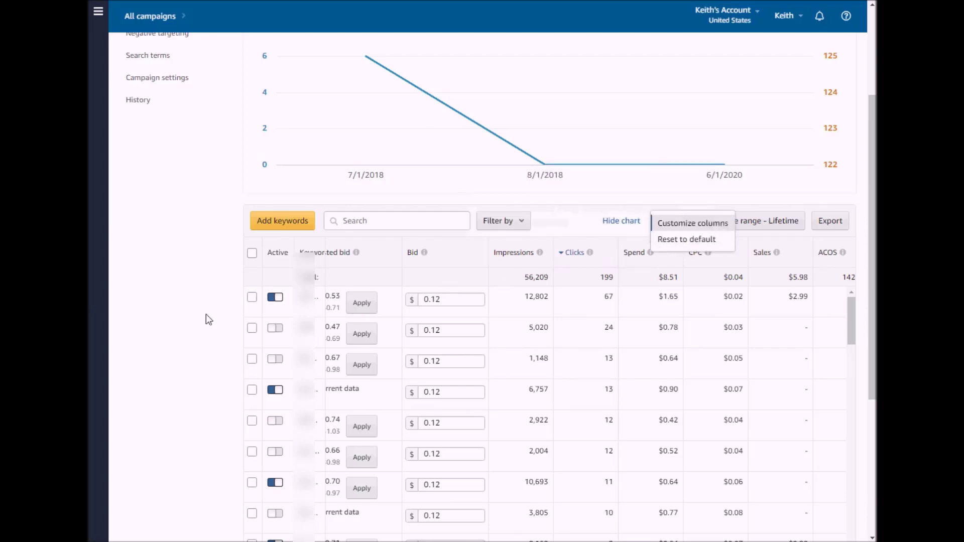
{"action": "left_click", "coordinate": [148, 211]}
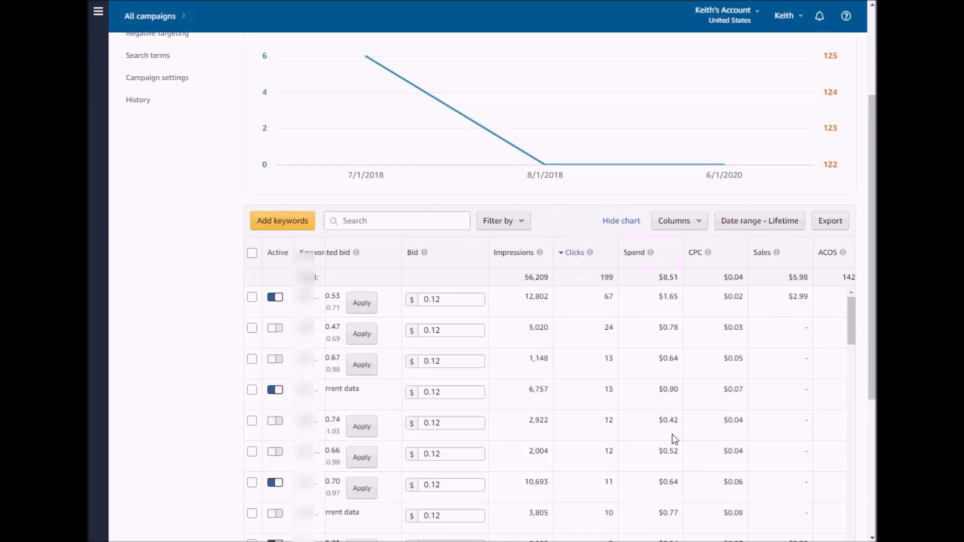
Step: Sort the keywords by clicks from highest to lowest and pause the active keyword with 13 clicks and no sales
{"action": "mouse_move", "coordinate": [838, 254]}
{"action": "left_click", "coordinate": [611, 261]}
{"action": "left_click", "coordinate": [610, 257]}
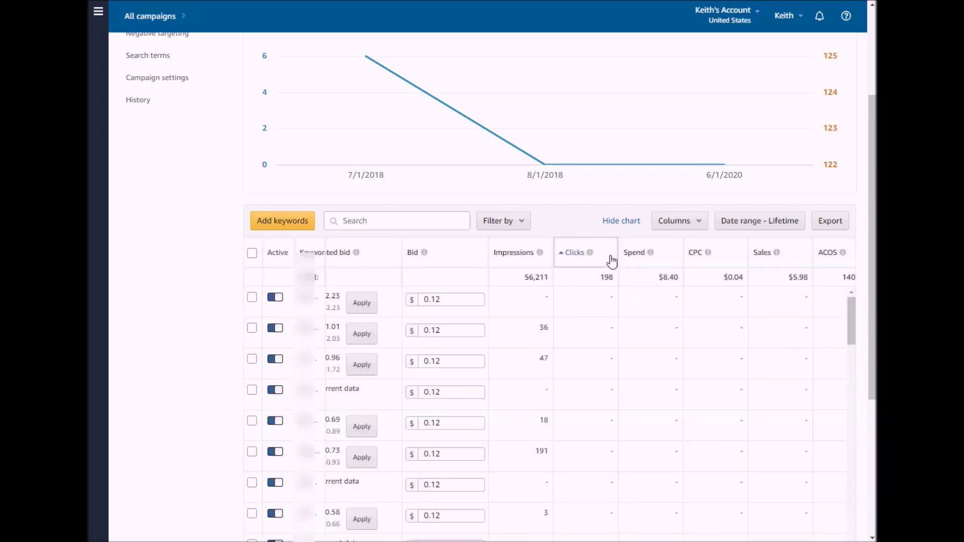
{"action": "left_click", "coordinate": [609, 255]}
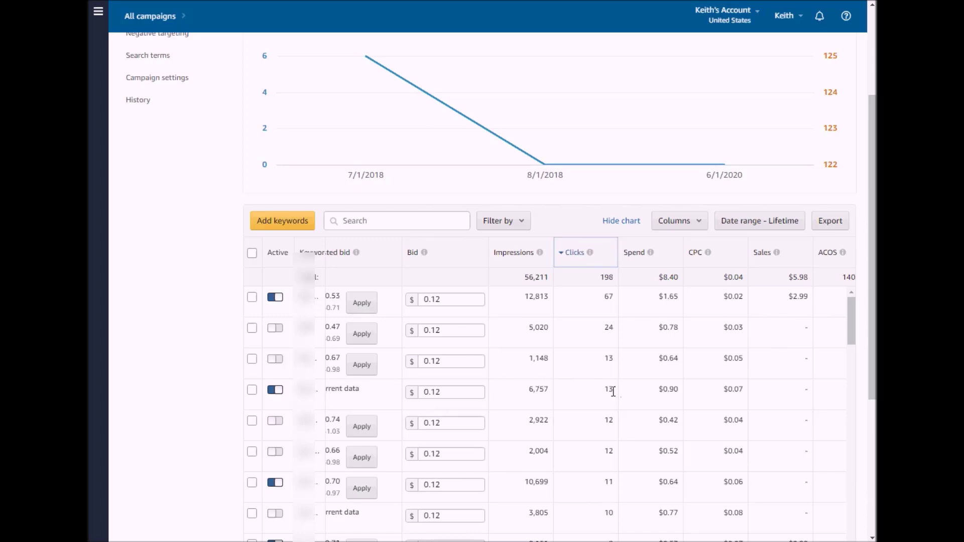
{"action": "left_click", "coordinate": [274, 394]}
Step: Review clicks and sales of the remaining keywords, opening the bid of the active two-click keyword with $0.04 spend for editing
{"action": "scroll", "coordinate": [606, 489], "scroll_direction": "down", "scroll_amount": 2}
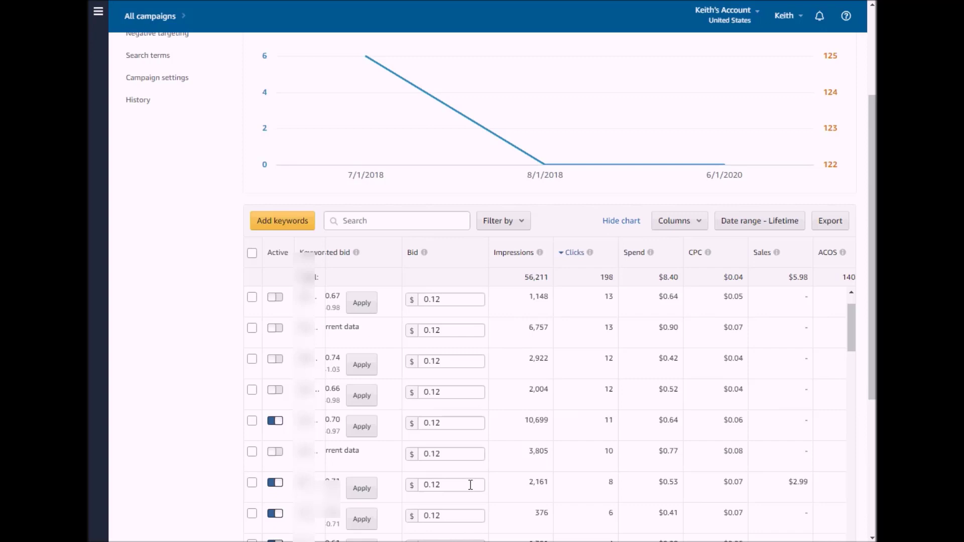
{"action": "scroll", "coordinate": [470, 484], "scroll_direction": "down", "scroll_amount": 1}
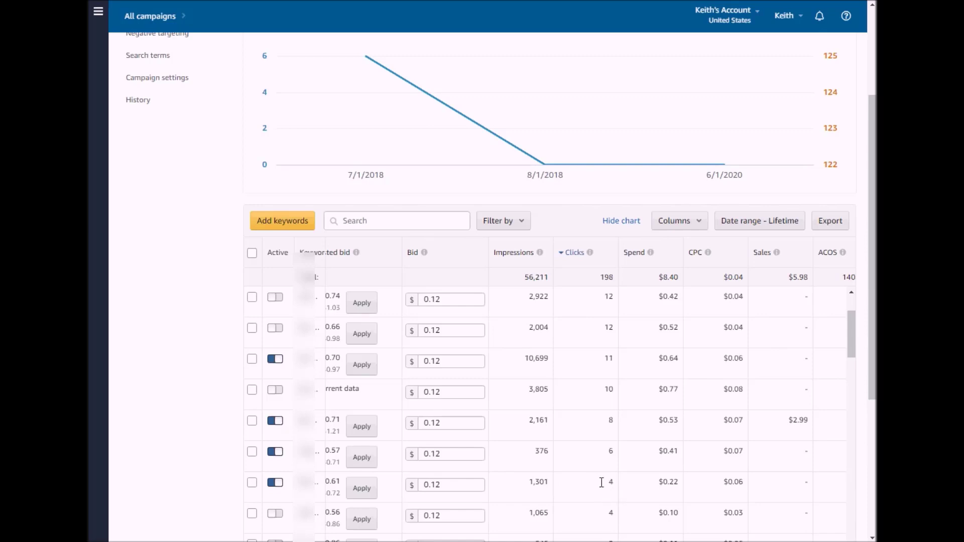
{"action": "scroll", "coordinate": [619, 475], "scroll_direction": "down", "scroll_amount": 1}
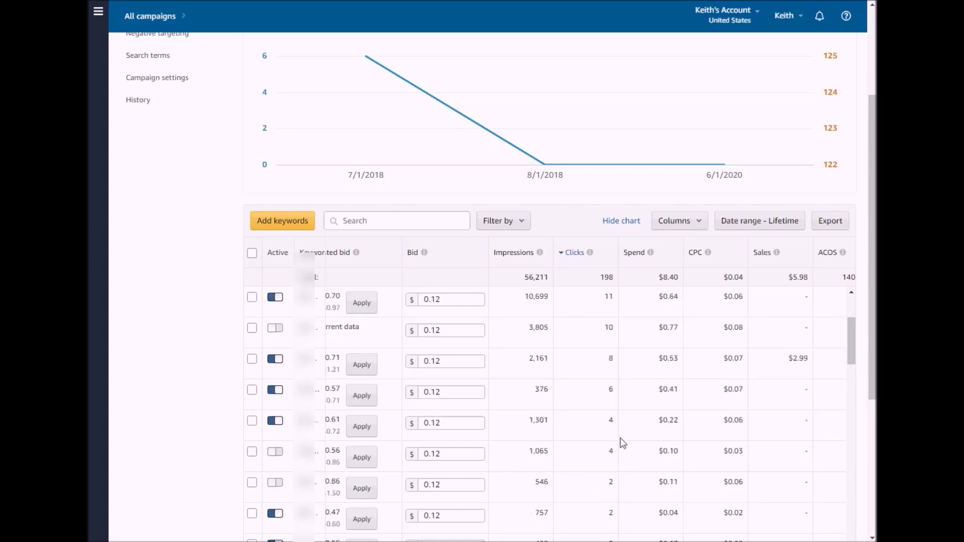
{"action": "scroll", "coordinate": [578, 449], "scroll_direction": "down", "scroll_amount": 1}
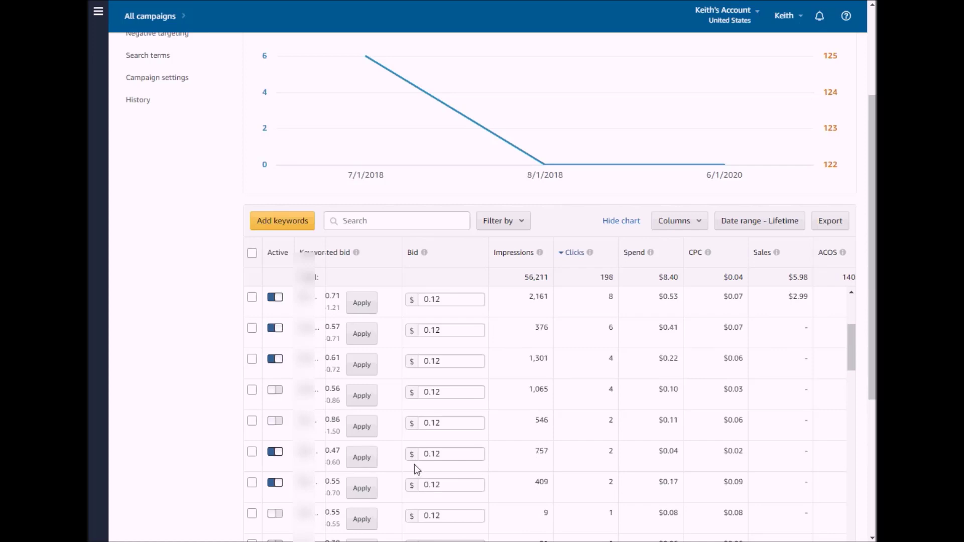
{"action": "left_click", "coordinate": [445, 453]}
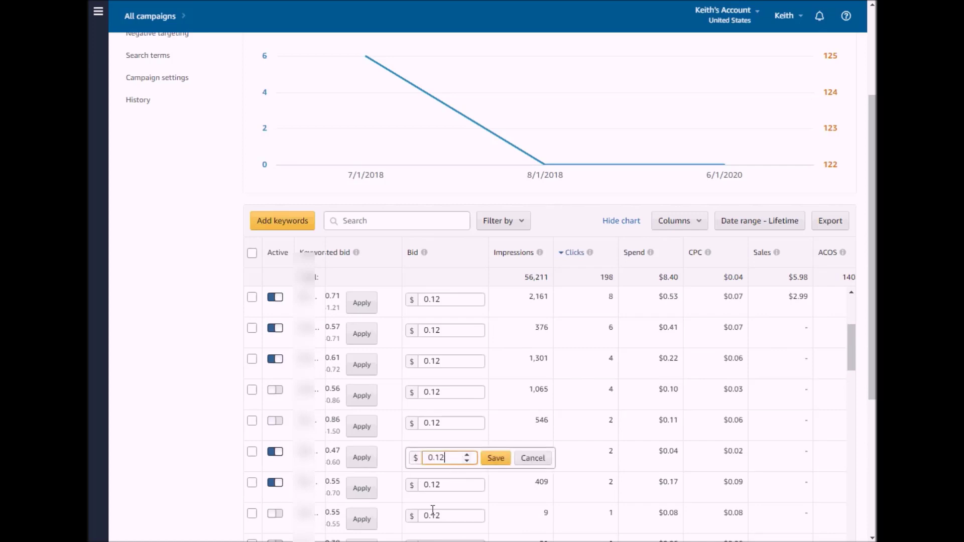
{"action": "scroll", "coordinate": [579, 492], "scroll_direction": "down", "scroll_amount": 3}
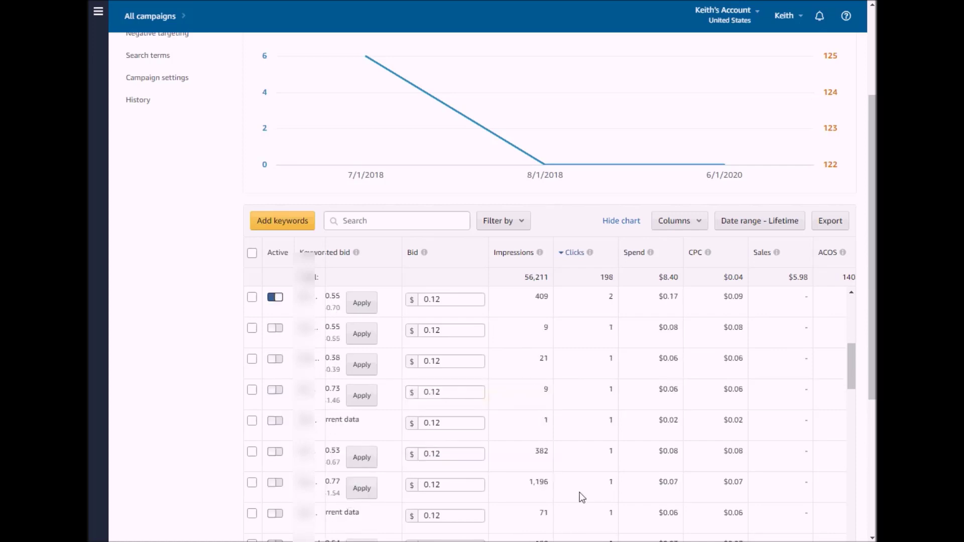
{"action": "scroll", "coordinate": [580, 492], "scroll_direction": "down", "scroll_amount": 1}
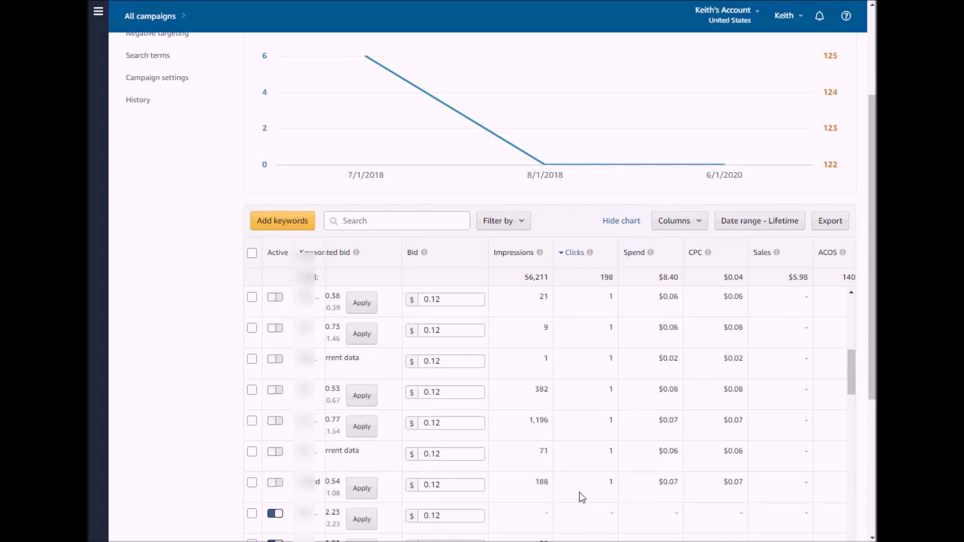
{"action": "scroll", "coordinate": [579, 492], "scroll_direction": "down", "scroll_amount": 2}
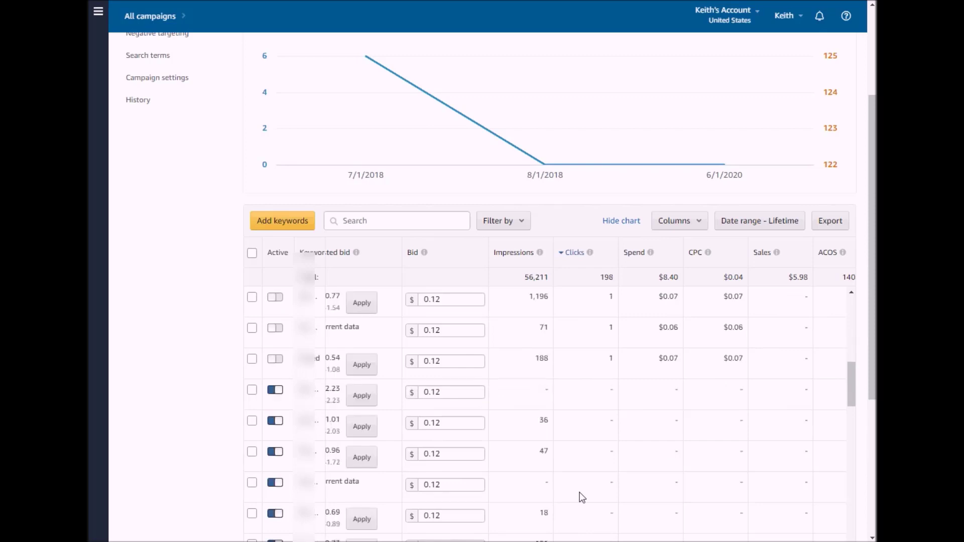
Step: Sort the keywords by impressions from lowest to highest, then open the topmost listed keyword's bid and leave it without a new value
{"action": "left_click", "coordinate": [529, 255]}
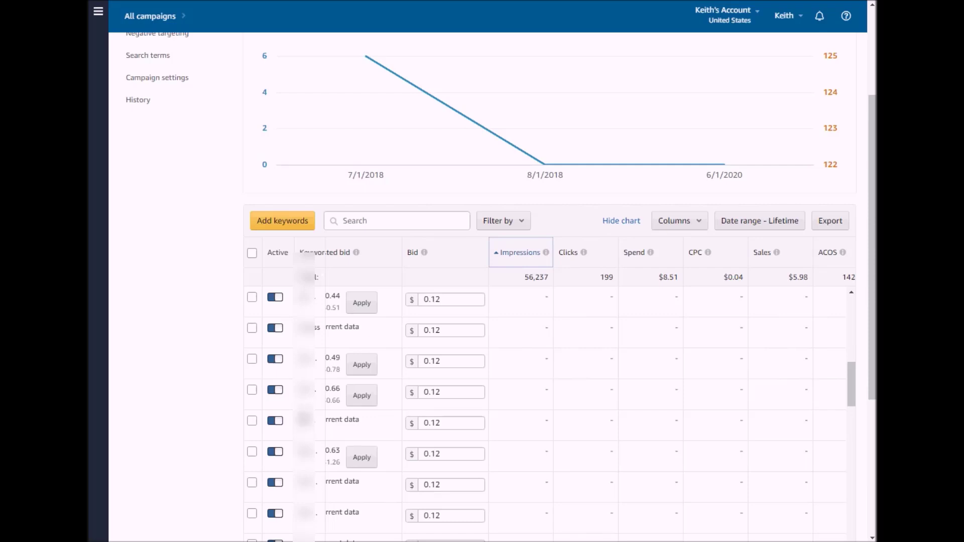
{"action": "left_click", "coordinate": [458, 300]}
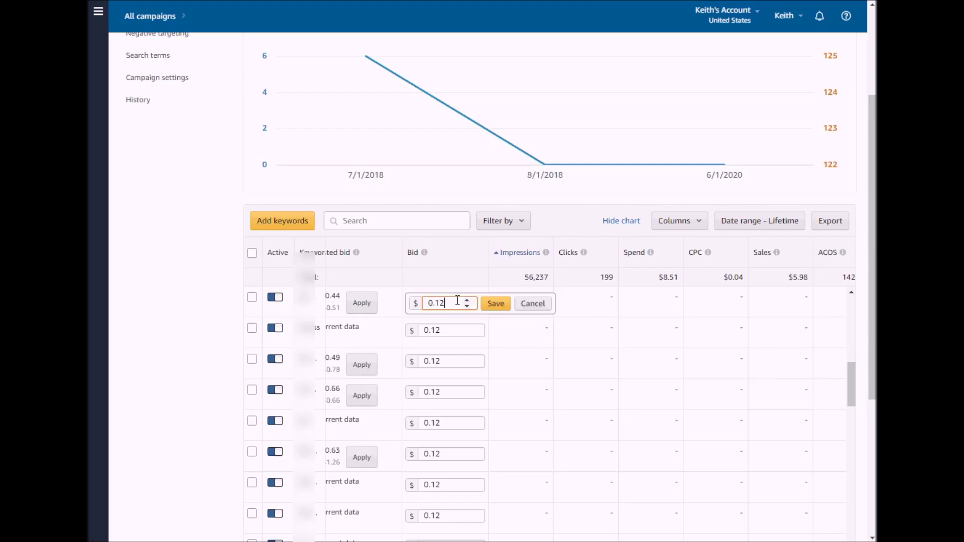
{"action": "left_click", "coordinate": [217, 324]}
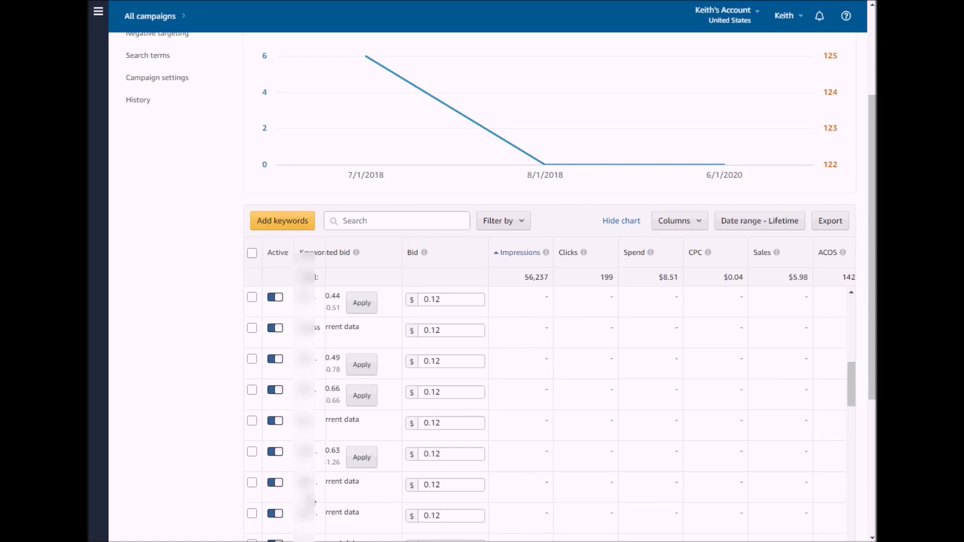
Step: Examine the bids, suggested bids and active states of the keywords that have no impressions
{"action": "scroll", "coordinate": [309, 497], "scroll_direction": "down", "scroll_amount": 2}
{"action": "scroll", "coordinate": [315, 505], "scroll_direction": "down", "scroll_amount": 2}
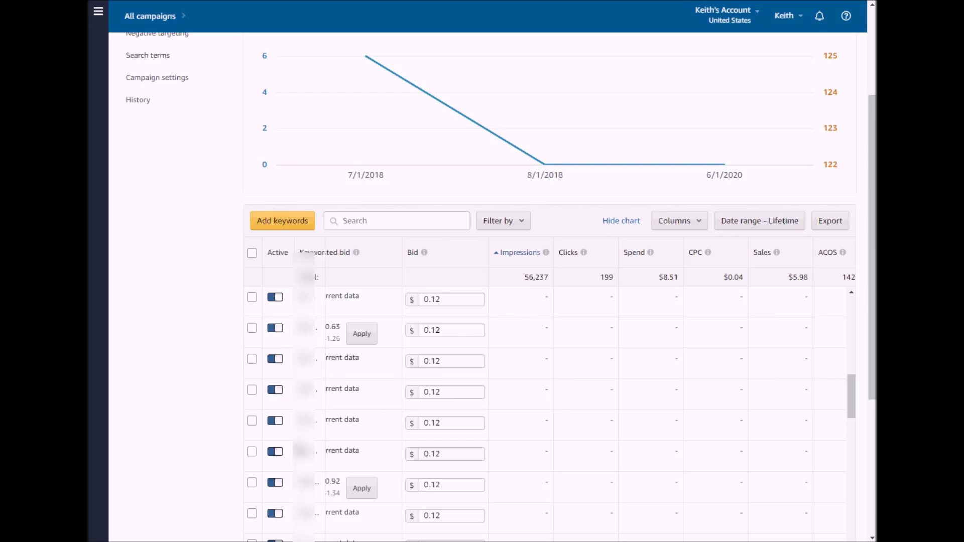
{"action": "scroll", "coordinate": [331, 474], "scroll_direction": "down", "scroll_amount": 2}
{"action": "scroll", "coordinate": [549, 414], "scroll_direction": "down", "scroll_amount": 4}
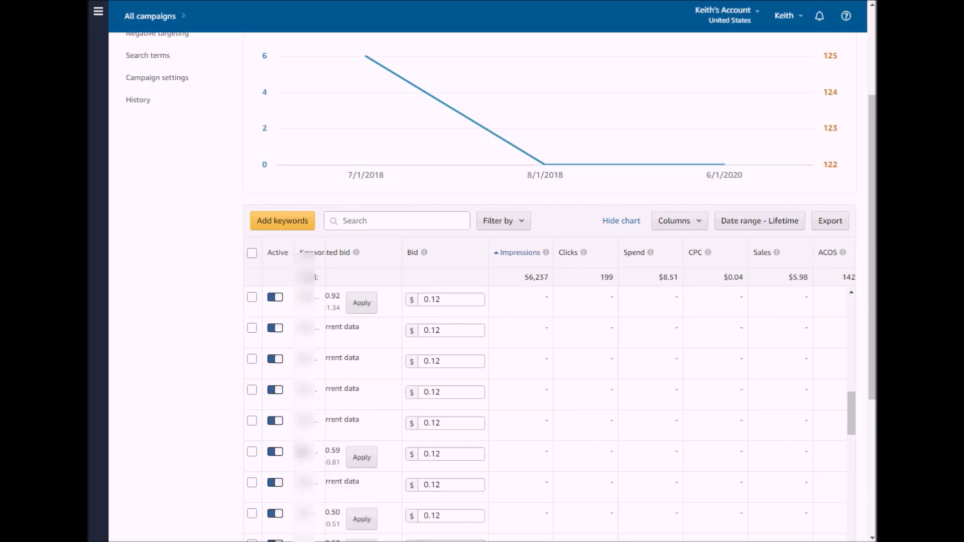
{"action": "scroll", "coordinate": [549, 414], "scroll_direction": "down", "scroll_amount": 2}
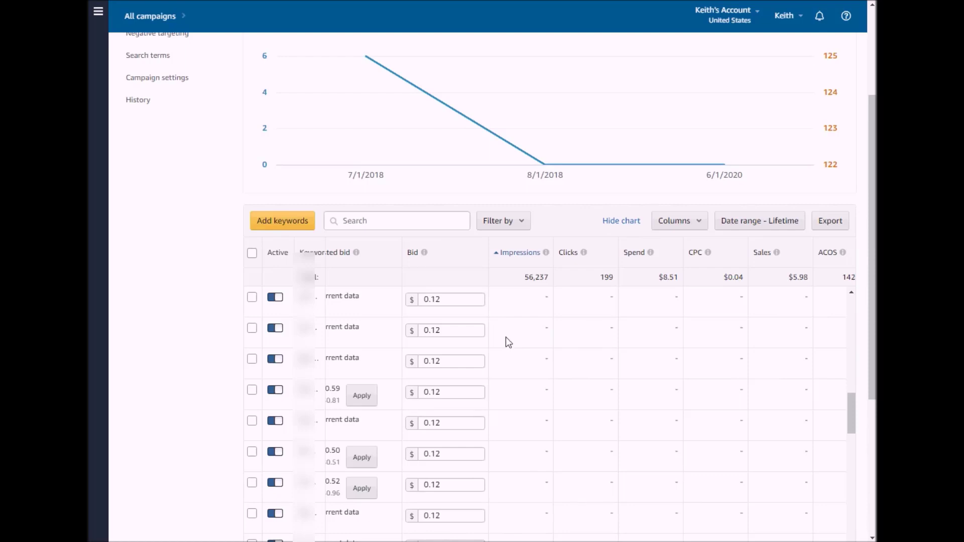
{"action": "scroll", "coordinate": [505, 340], "scroll_direction": "up", "scroll_amount": 1}
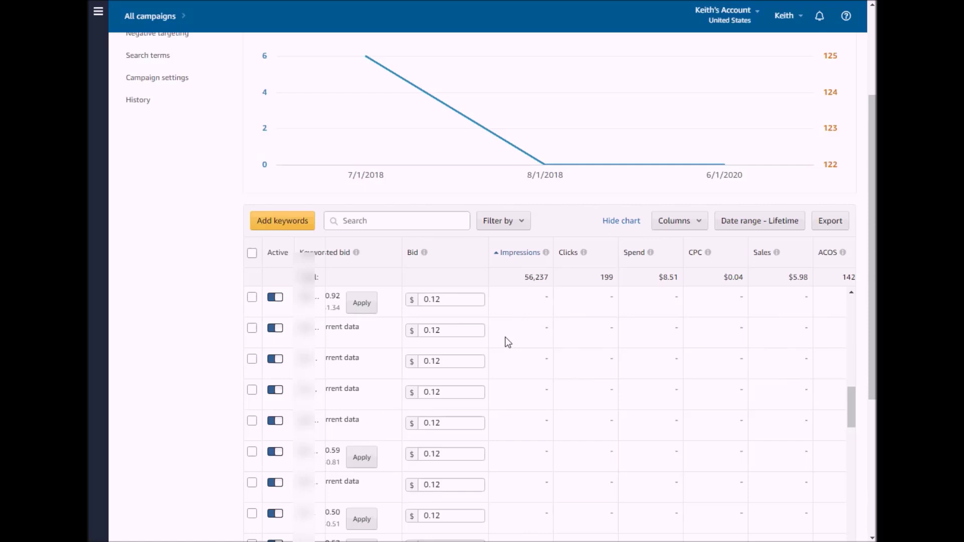
{"action": "scroll", "coordinate": [505, 336], "scroll_direction": "down", "scroll_amount": 2}
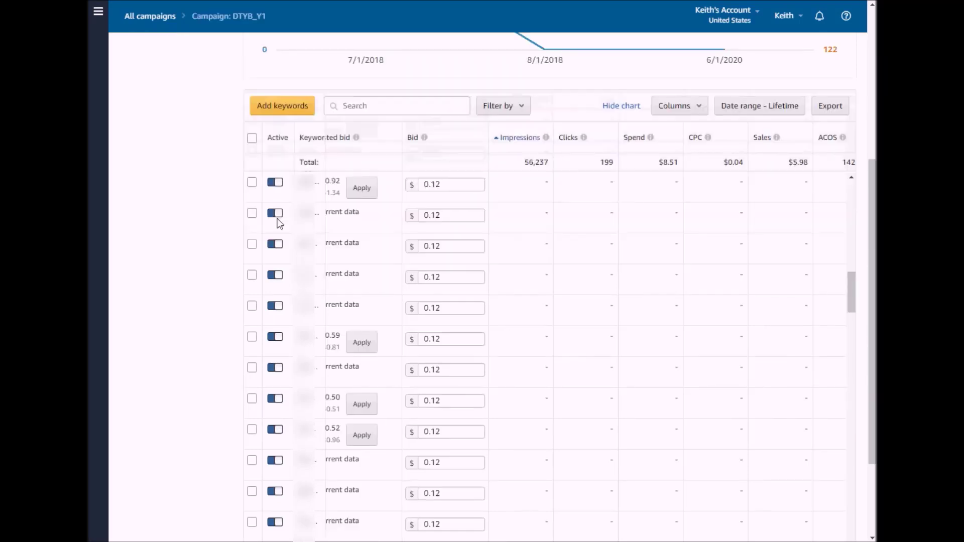